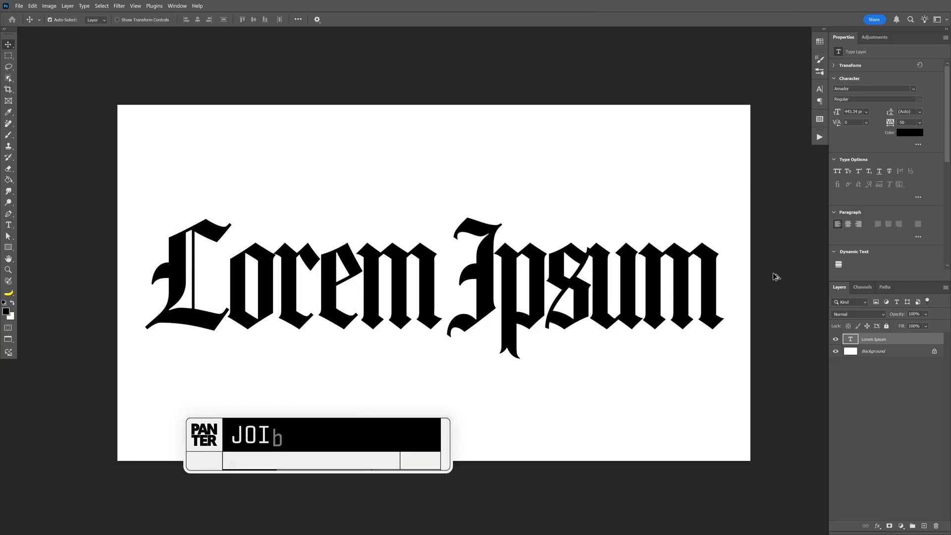
Step: Check the image size and the Amador Regular font, then fill the Background layer black
key("ctrl+alt+i")
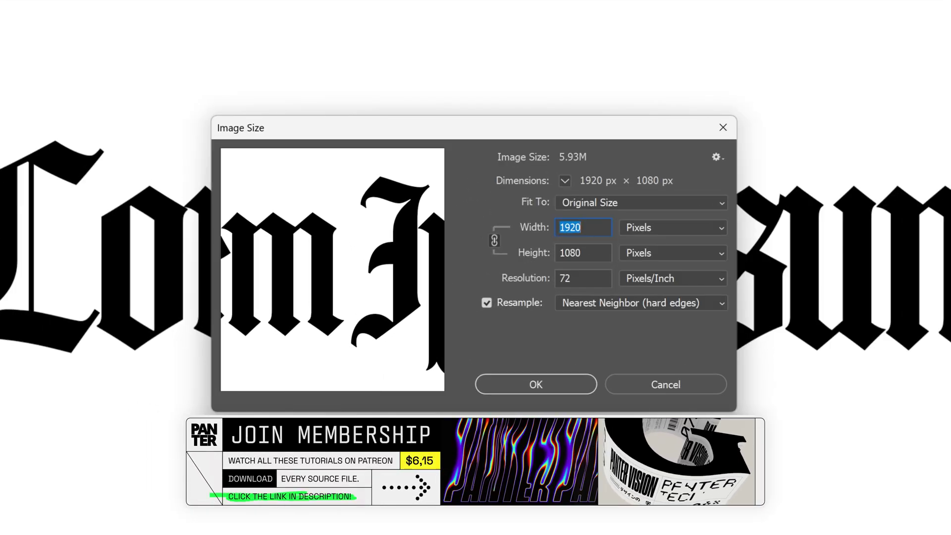
key("Return")
left_click(783, 151)
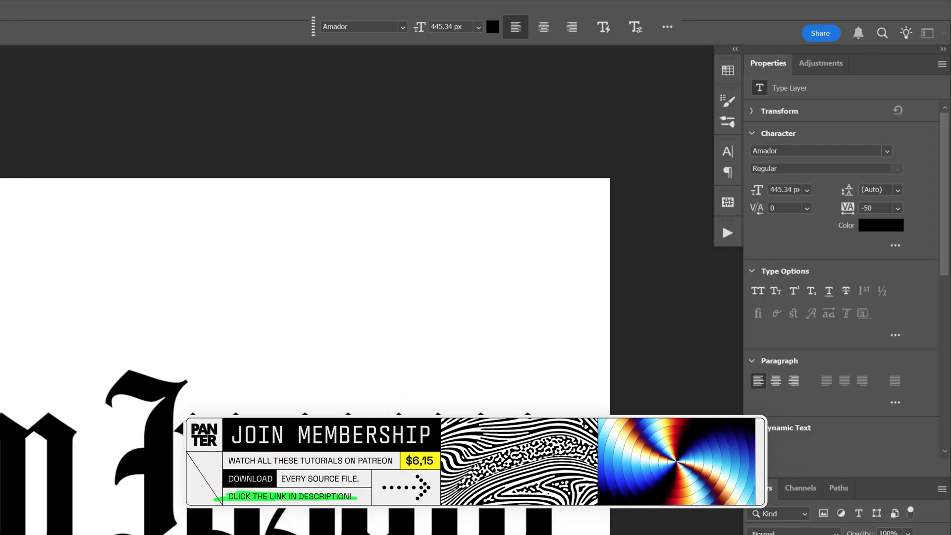
left_click(786, 169)
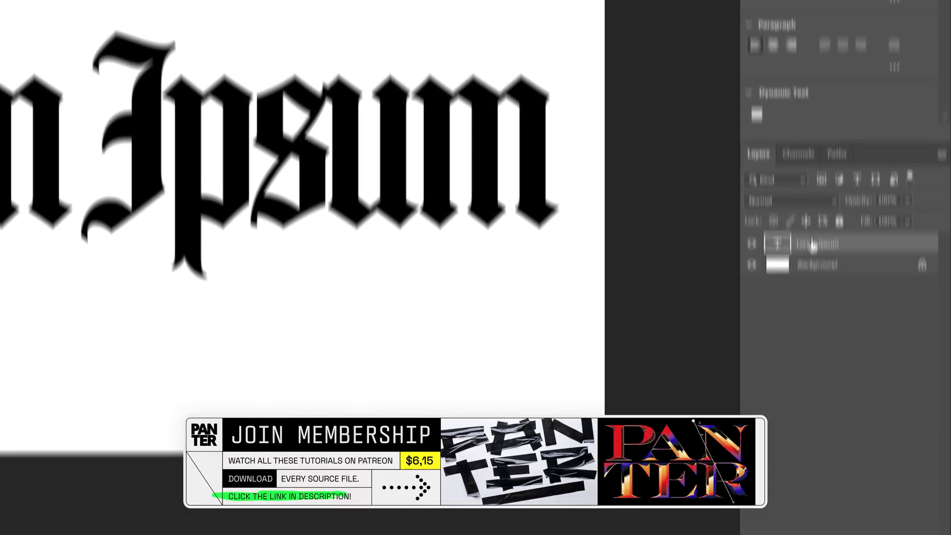
left_click(834, 222)
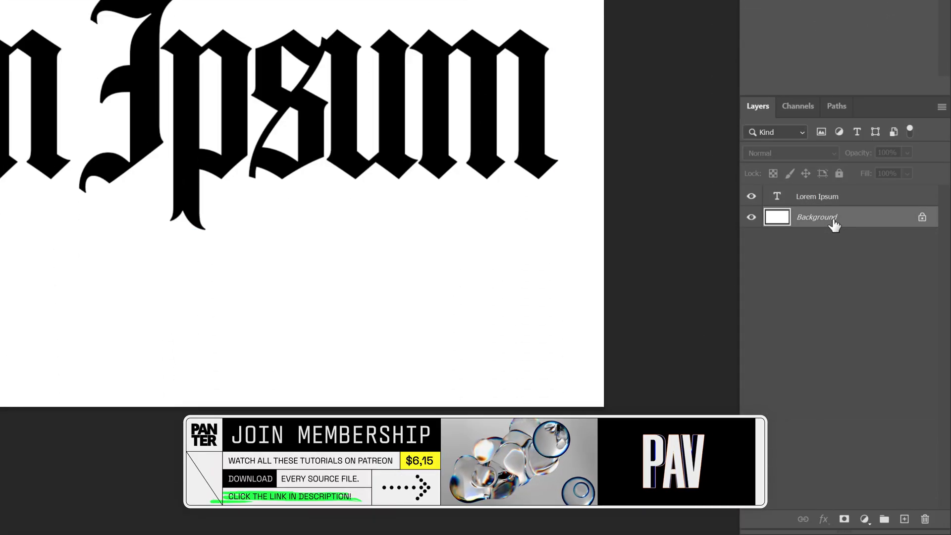
key("alt+BackSpace")
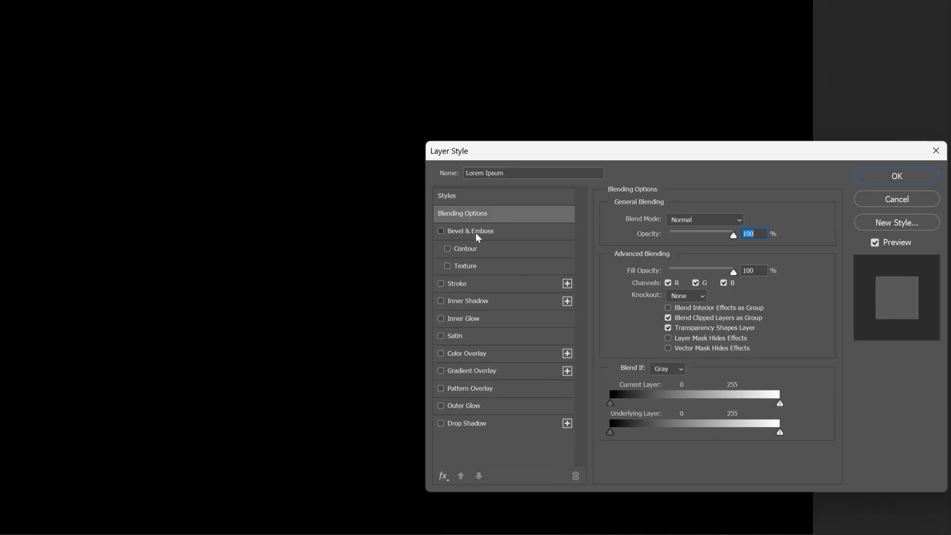
Step: Add a Chisel Hard bevel with depth 400%, size 250 px and soften 3
left_click(475, 232)
left_click(685, 239)
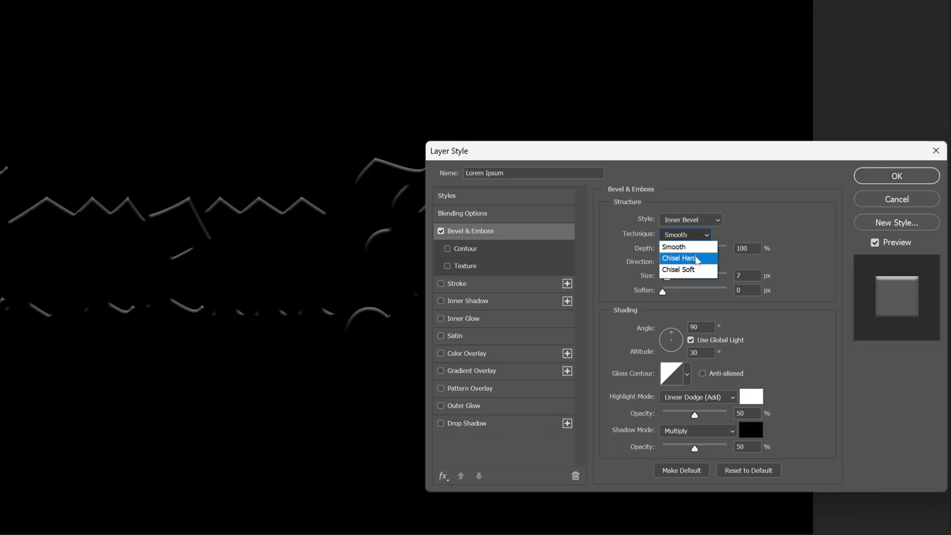
left_click(697, 259)
key("Tab")
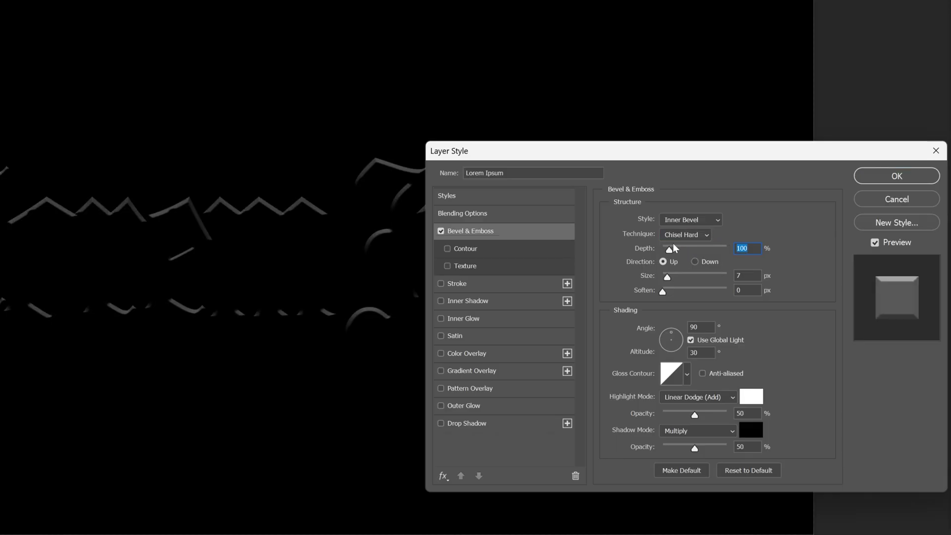
type("400")
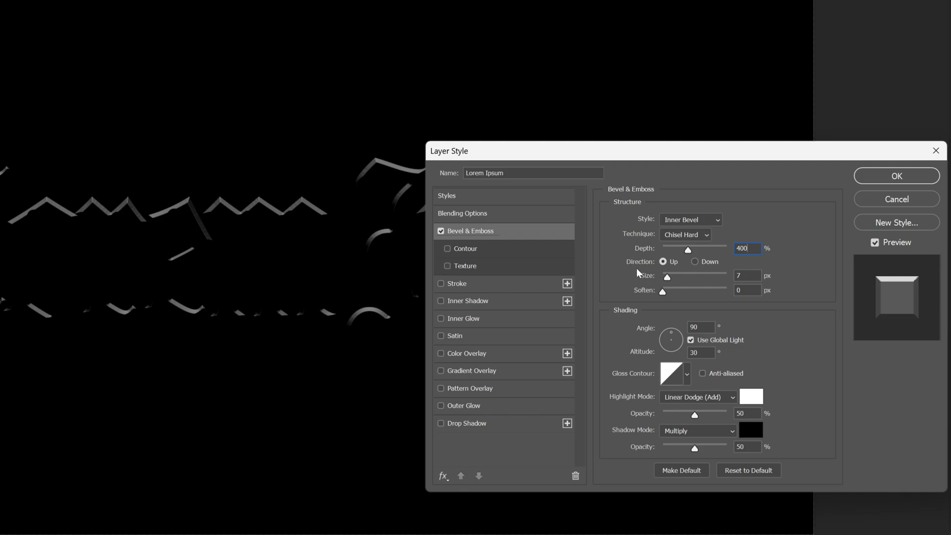
left_click_drag(667, 278, 690, 281)
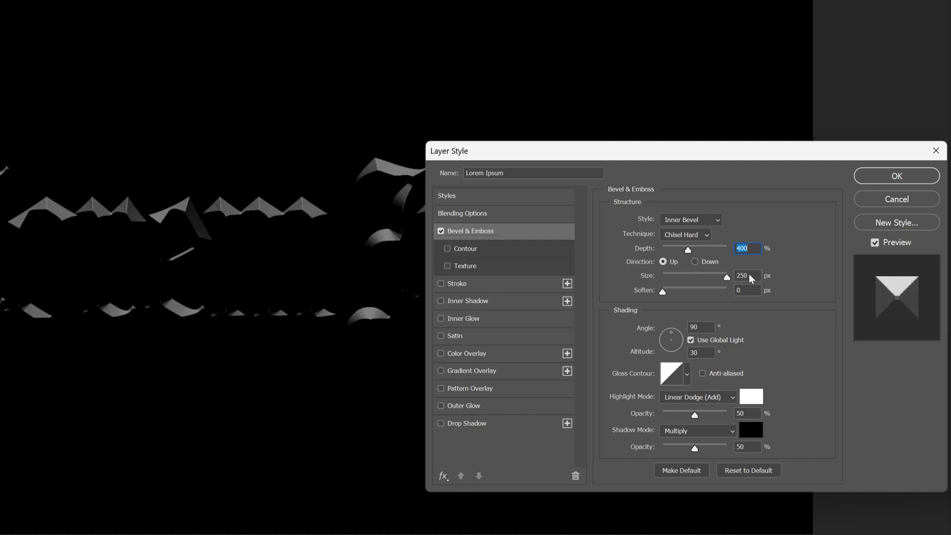
key("Tab")
type("3")
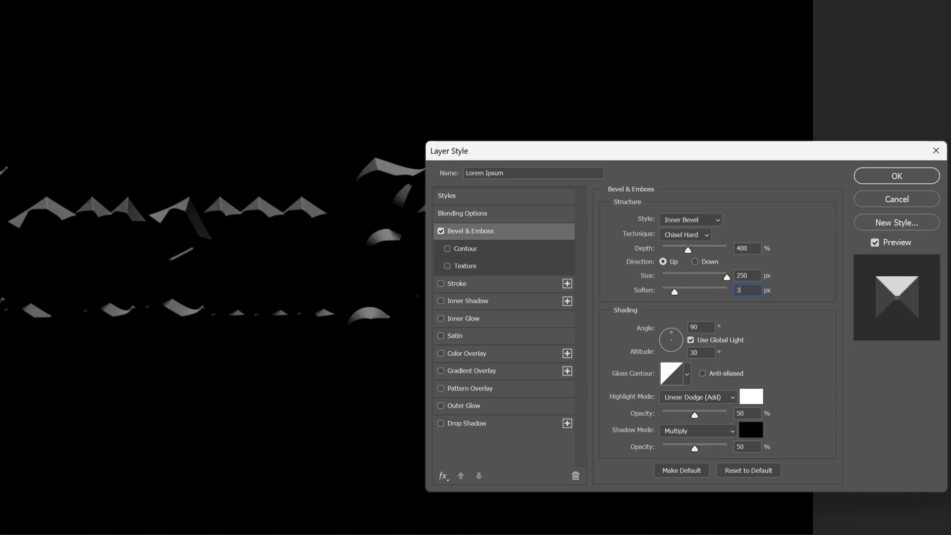
Step: Turn off global light and light the bevel from a 53° angle at 25° altitude
left_click(691, 341)
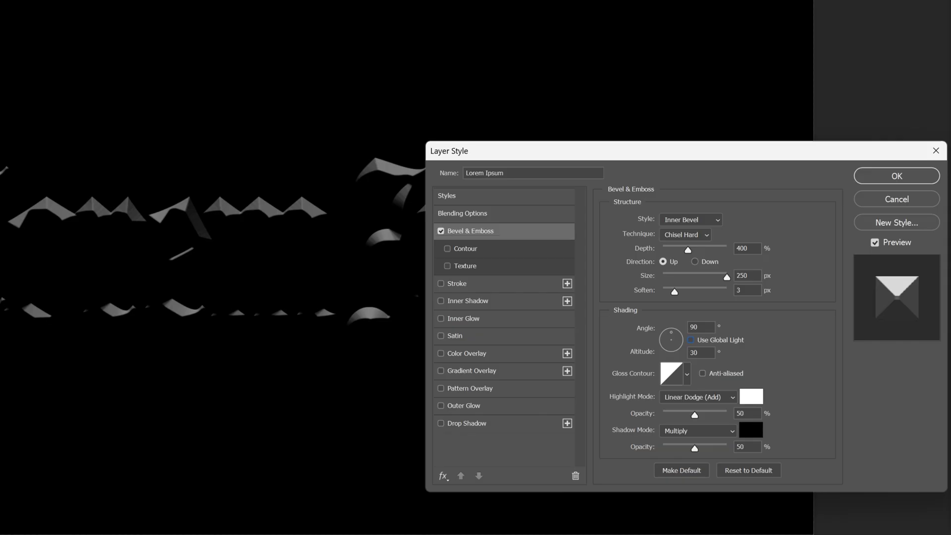
key("shift+Tab")
type("53")
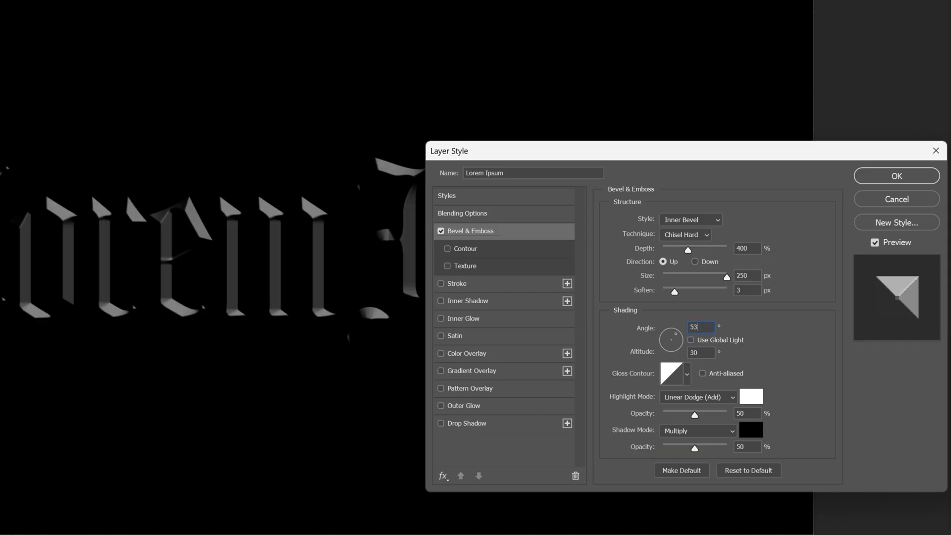
key("Tab")
type("25")
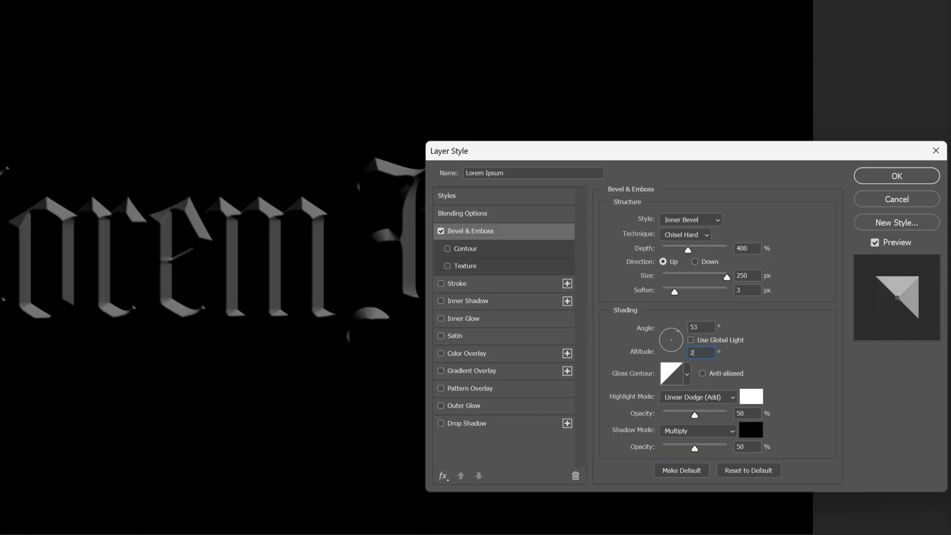
Step: Use the cone gloss contour and set highlights and shadows to Normal at 65% opacity
left_click(688, 377)
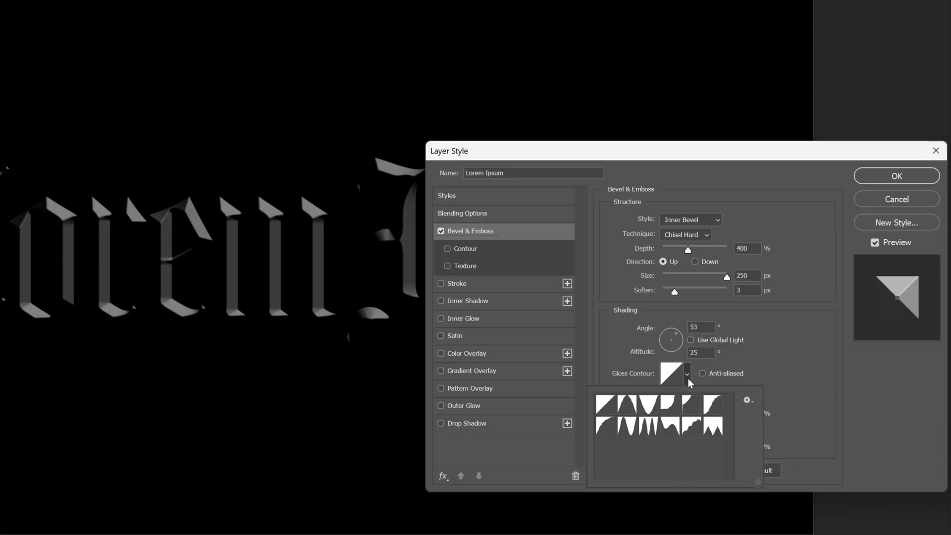
left_click(651, 410)
left_click(807, 373)
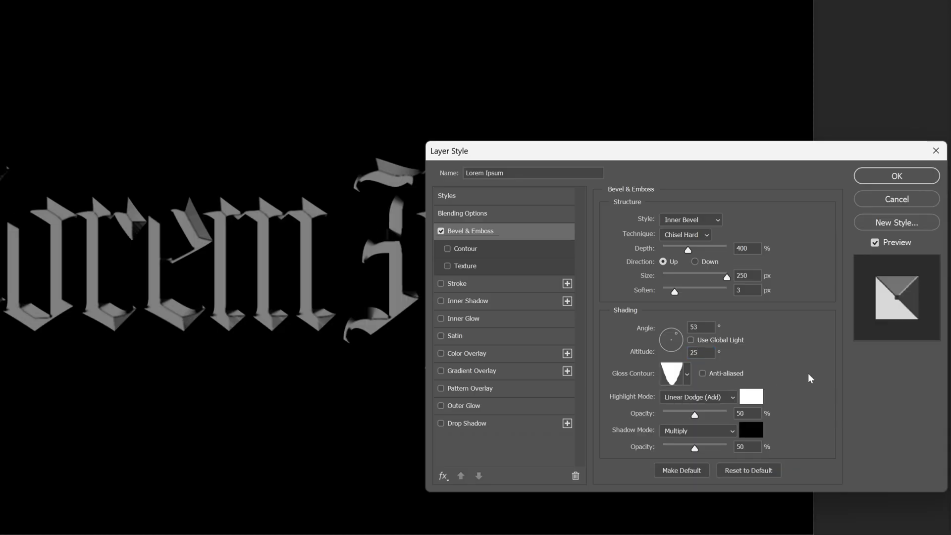
left_click(688, 397)
left_click(696, 131)
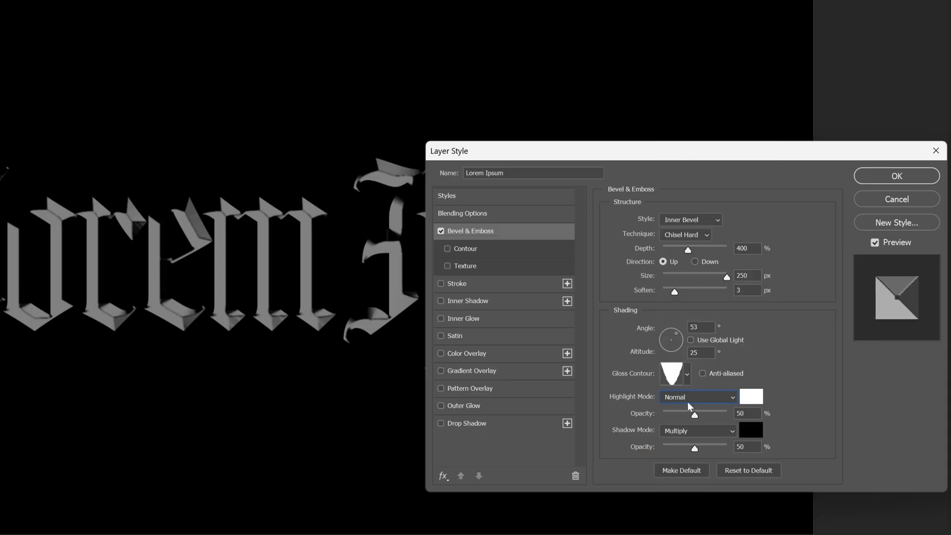
left_click(680, 435)
left_click(691, 131)
type("65")
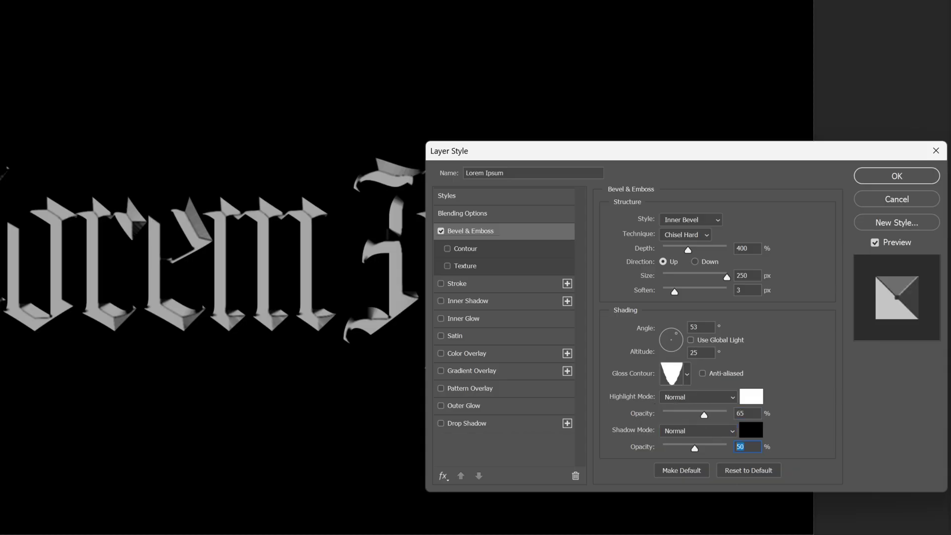
type("65")
Step: Change the bevel shadow colour to dark grey #505050
left_click(752, 430)
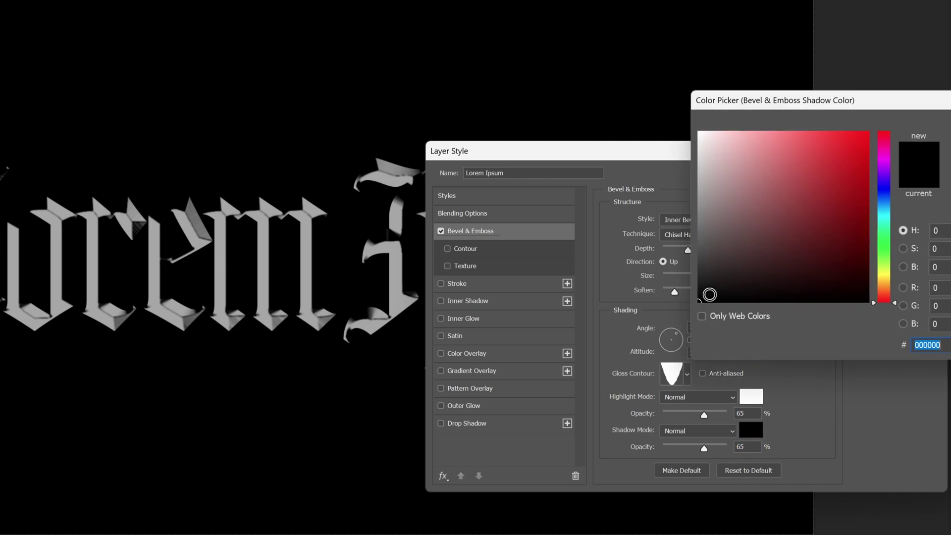
mouse_move(709, 294)
left_mouse_down()
mouse_move(697, 284)
mouse_move(707, 268)
mouse_move(697, 263)
left_mouse_up()
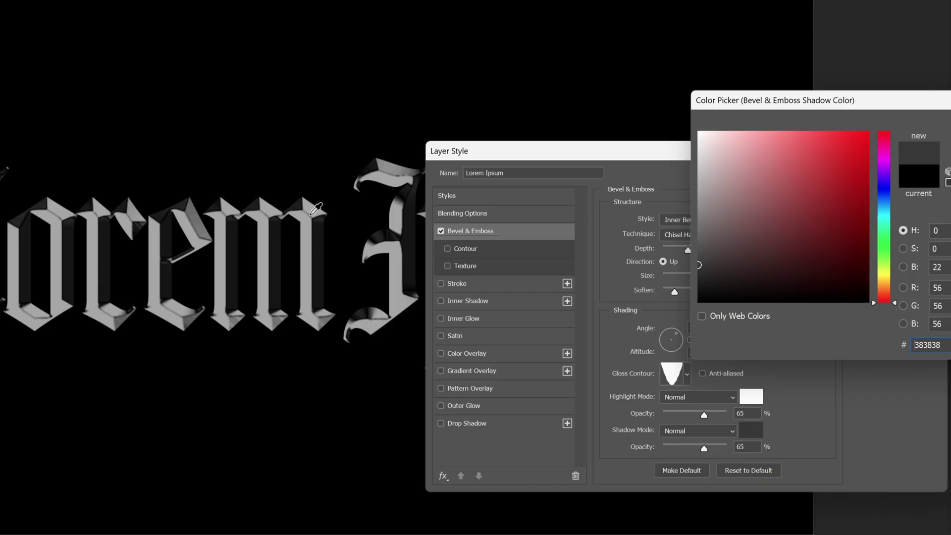
left_click(452, 243)
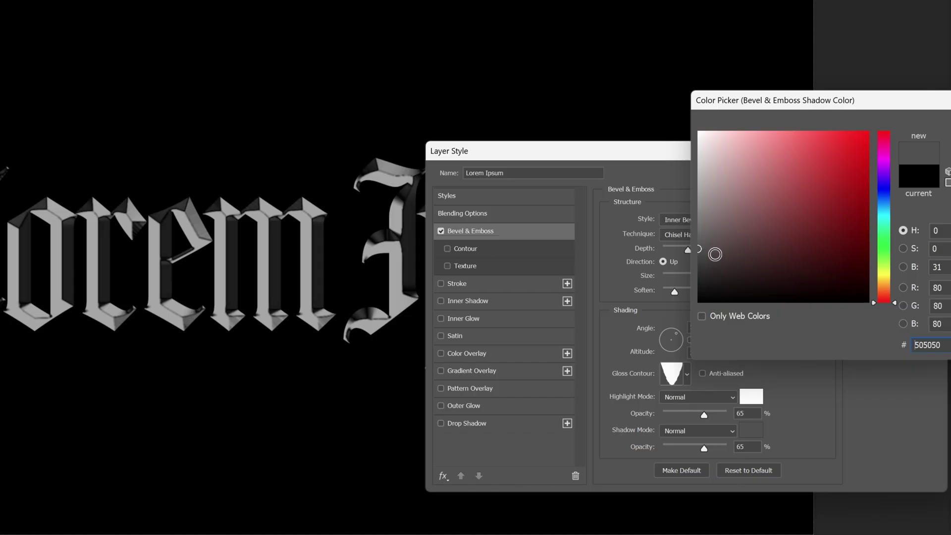
key("Return")
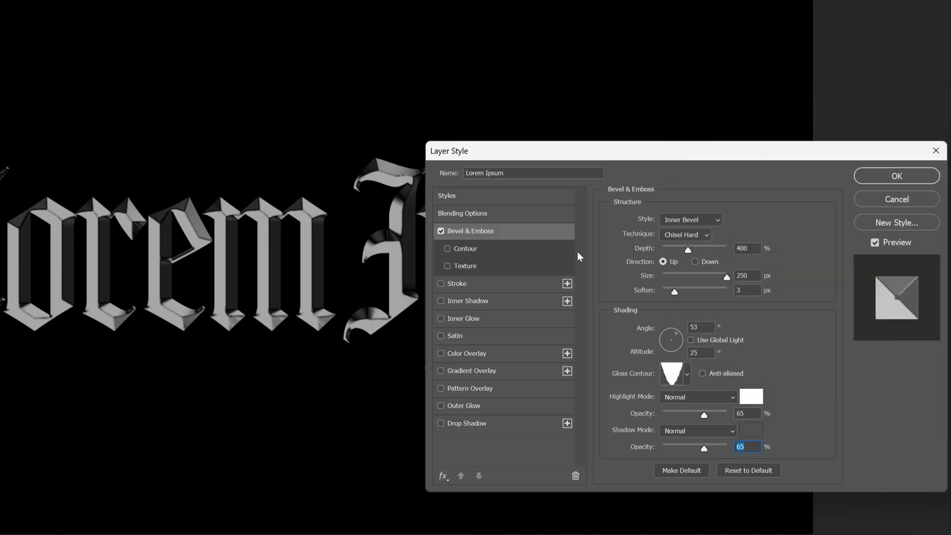
Step: Add a 2 px inside stroke in light grey #dfdfdf around the letters
left_click(493, 284)
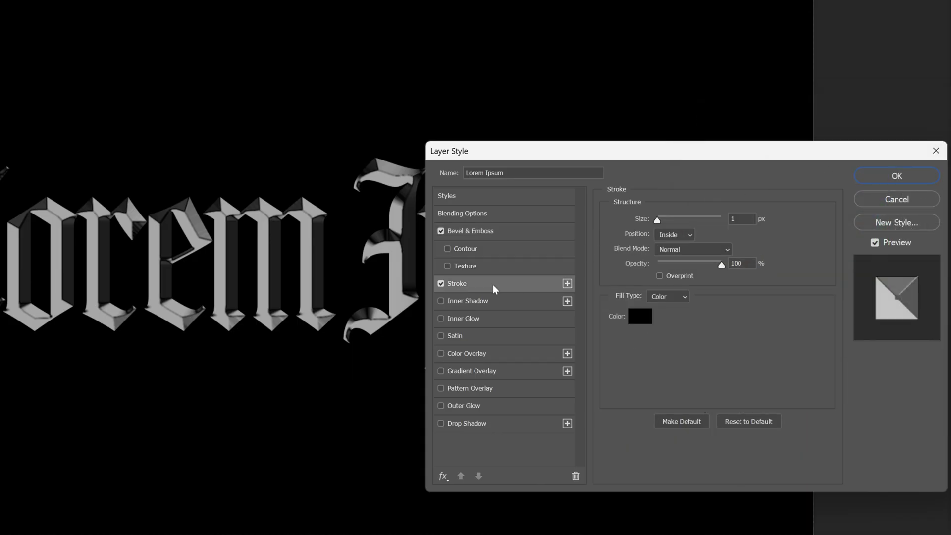
left_click(642, 325)
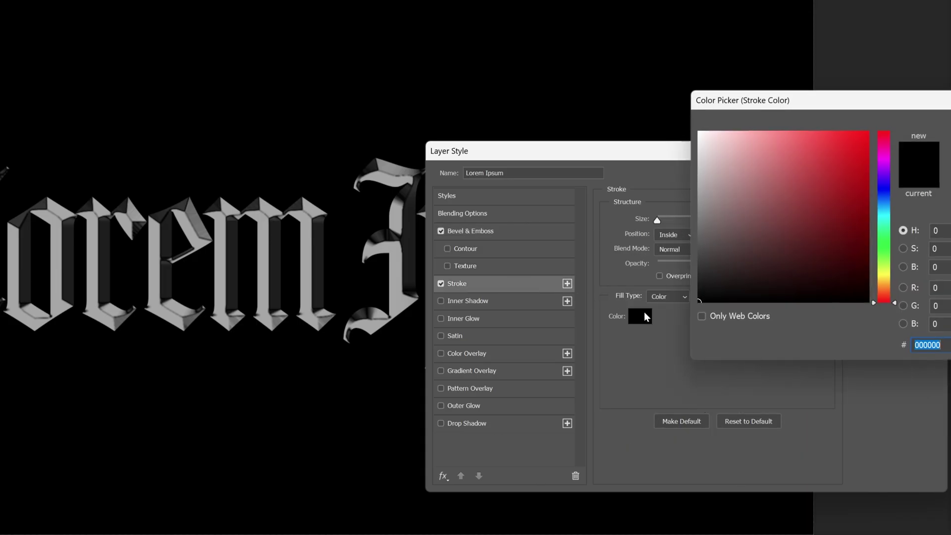
left_click(704, 154)
left_click_drag(703, 154, 693, 152)
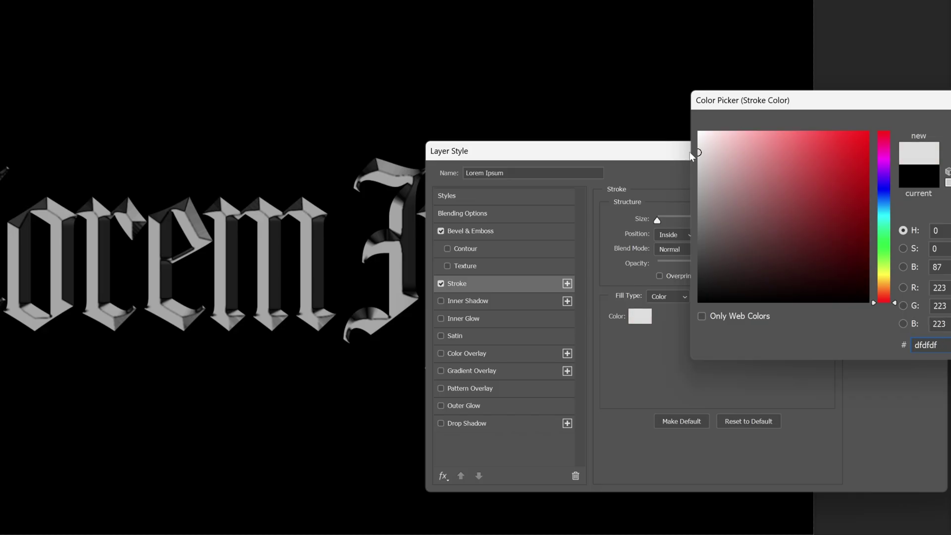
key("Return")
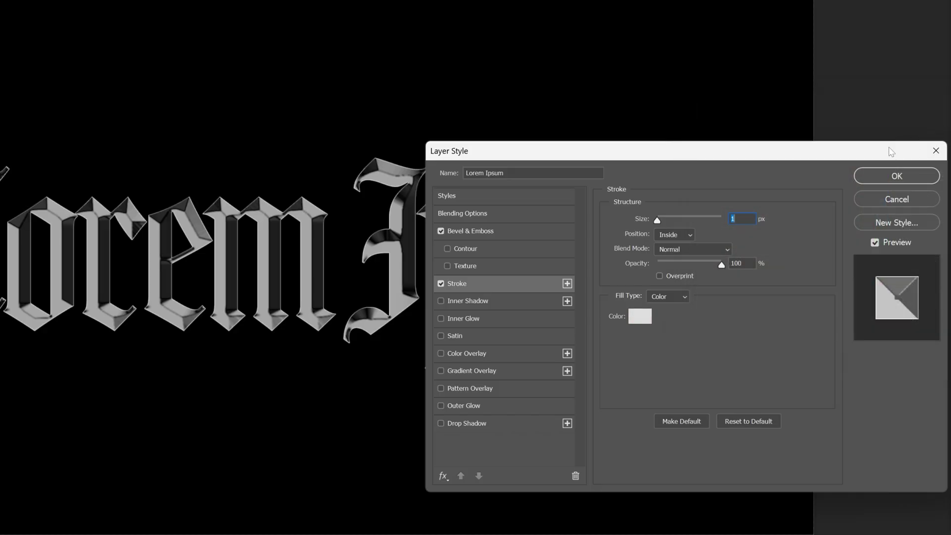
key("Up")
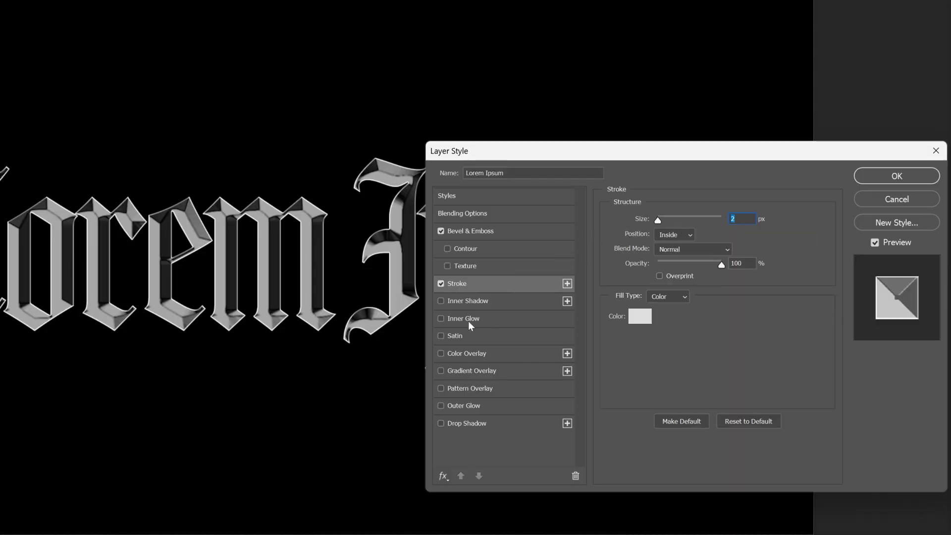
Step: Add a Screen inner glow at 45% opacity, 43% noise, 9% choke and about 46 px size
left_click(488, 320)
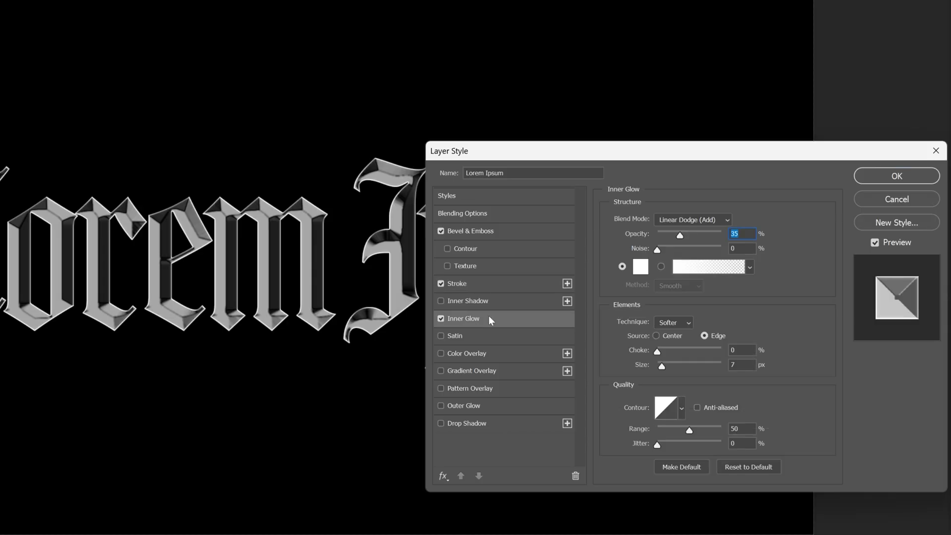
left_click(692, 220)
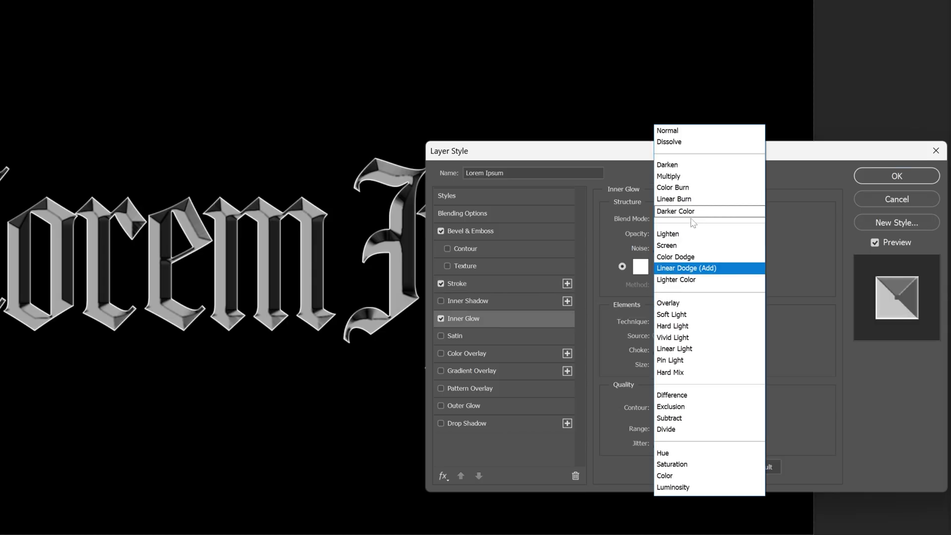
left_click(684, 247)
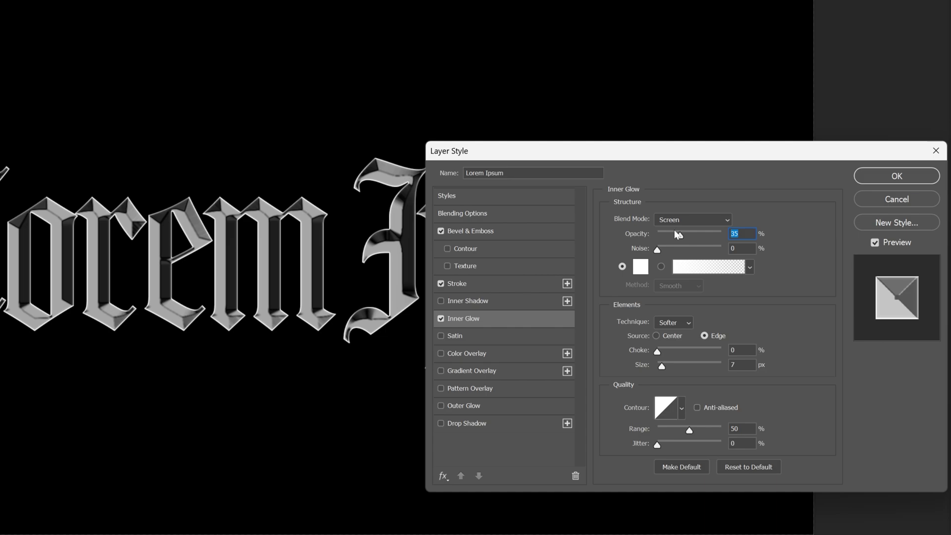
type("45")
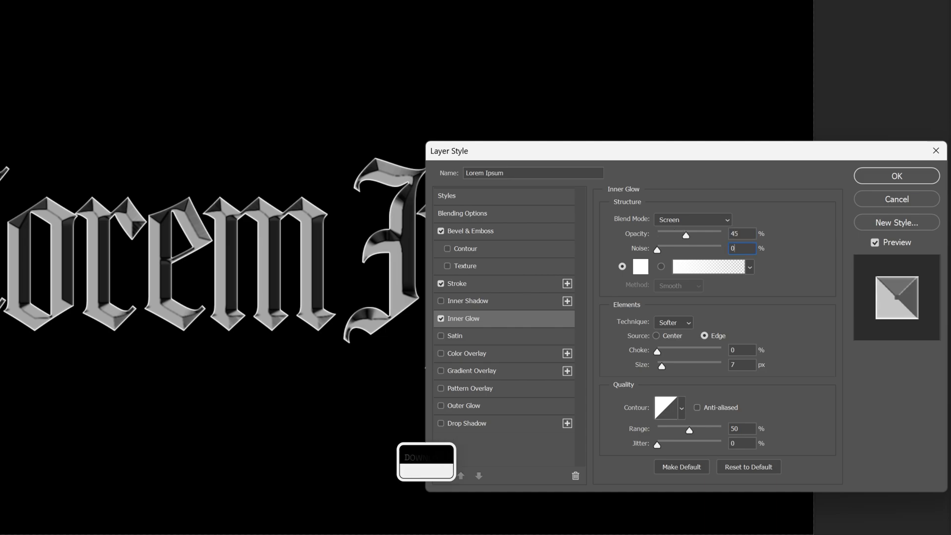
key("Tab")
type("43")
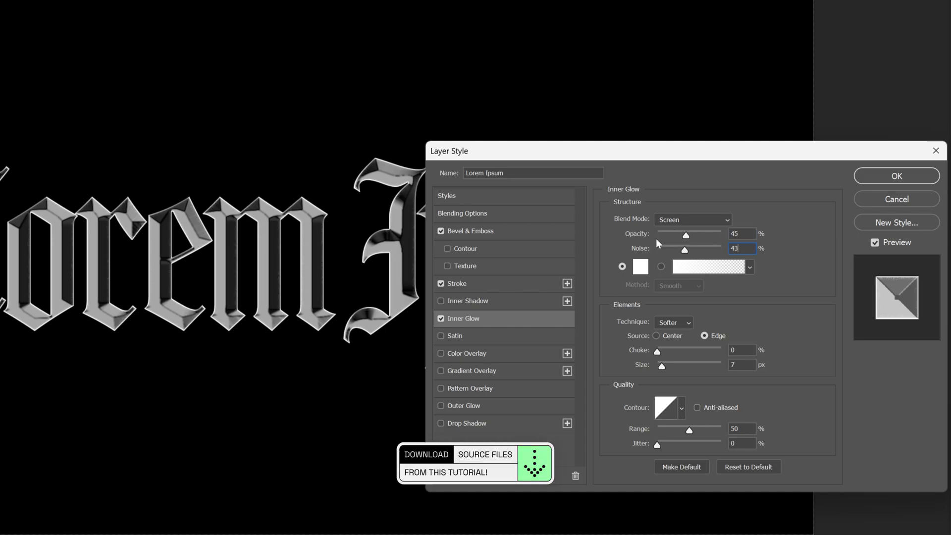
key("Tab")
type("9")
key("Tab")
type("130")
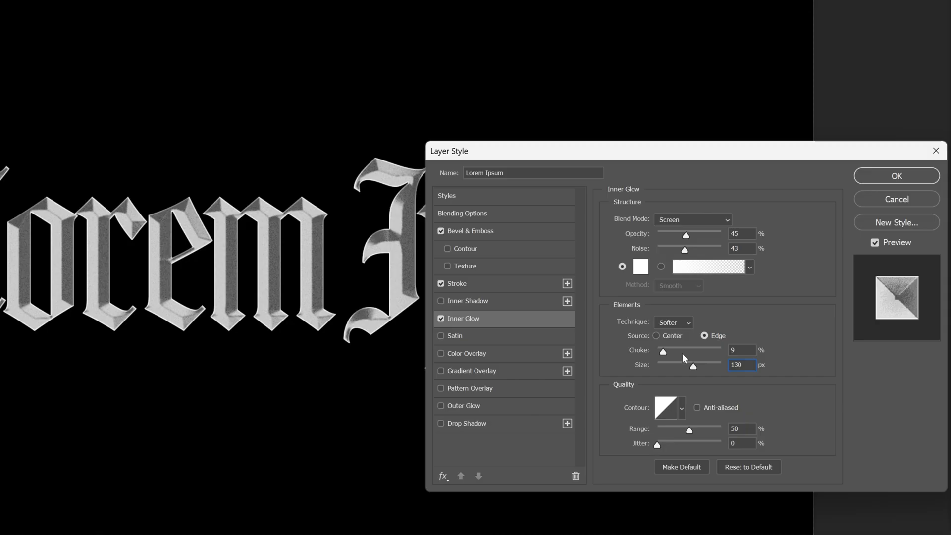
left_click_drag(694, 368, 671, 366)
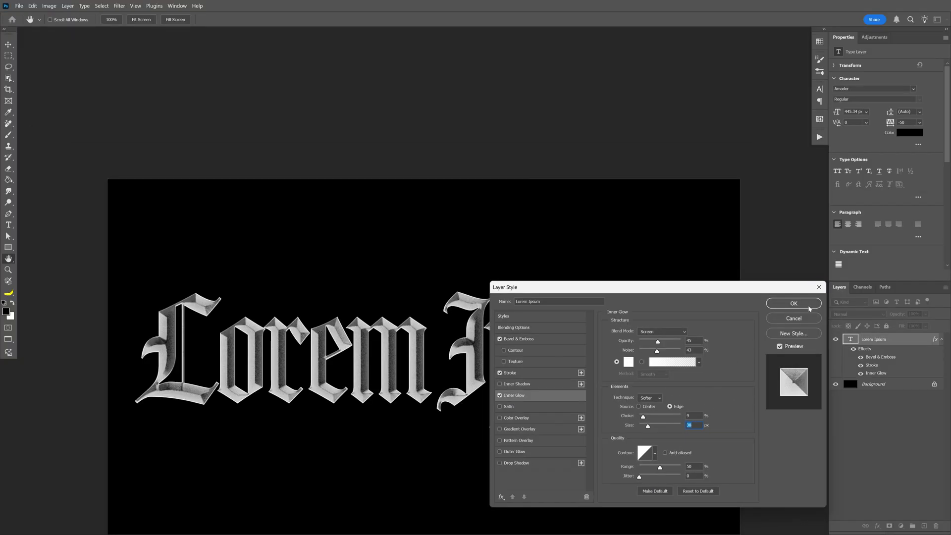
Step: Apply the layer style and add a Curves adjustment layer from the Adjustments panel
left_click(809, 307)
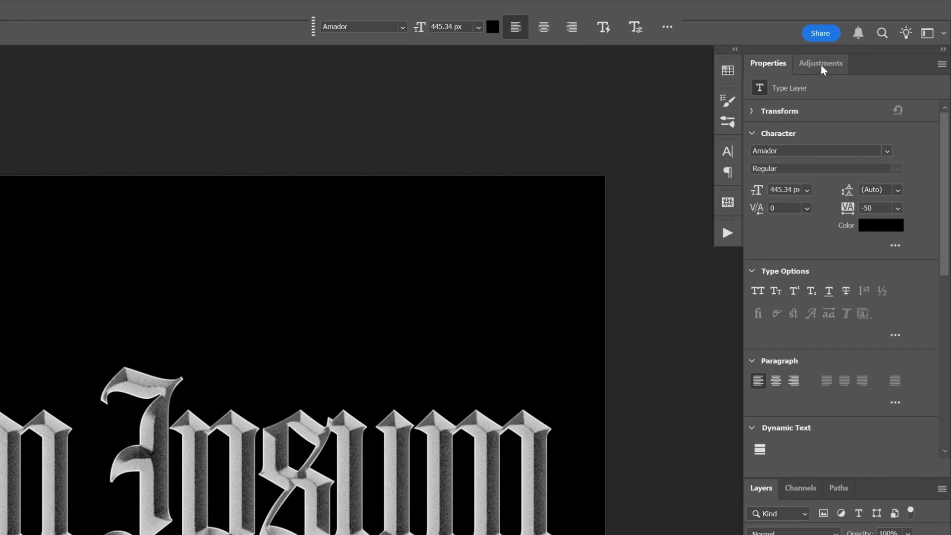
left_click(822, 64)
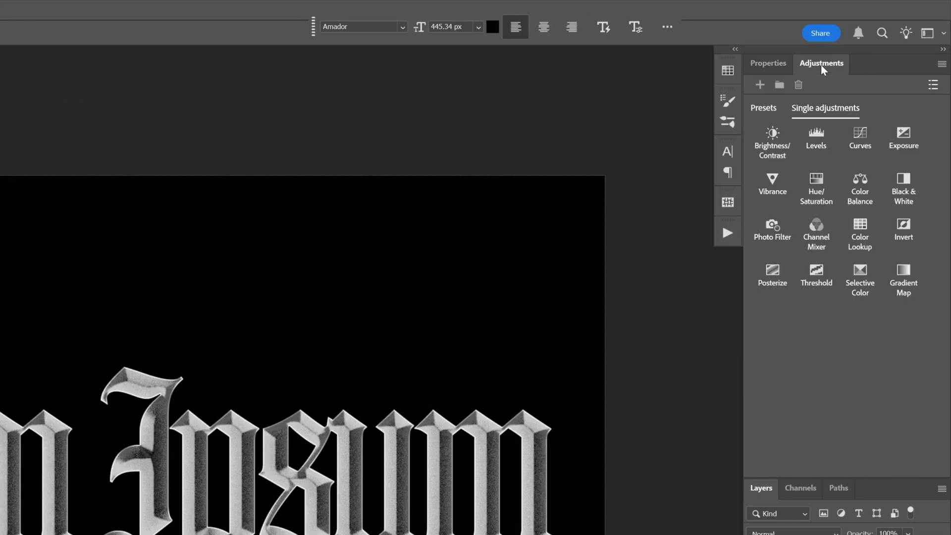
left_click(862, 139)
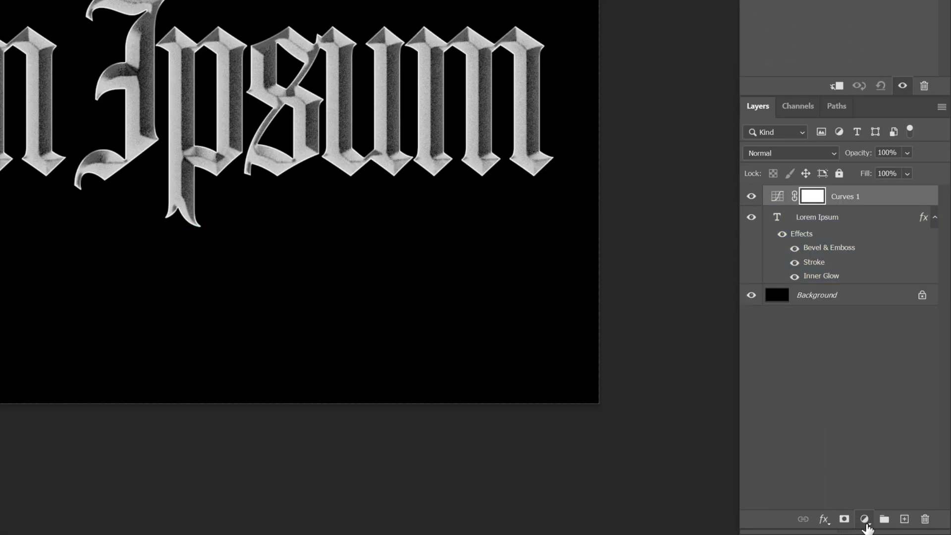
Step: Add a black Solid Color fill layer
left_click(869, 525)
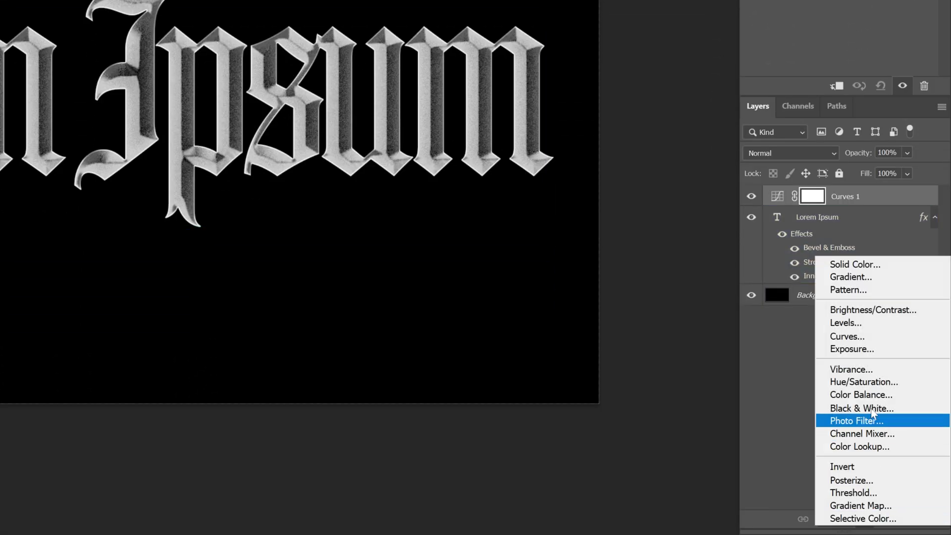
left_click(881, 266)
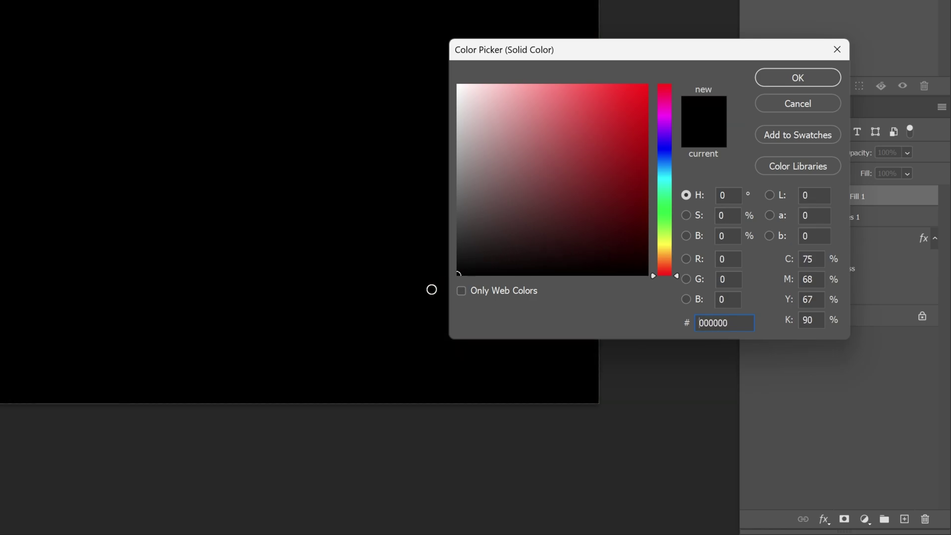
left_click(794, 77)
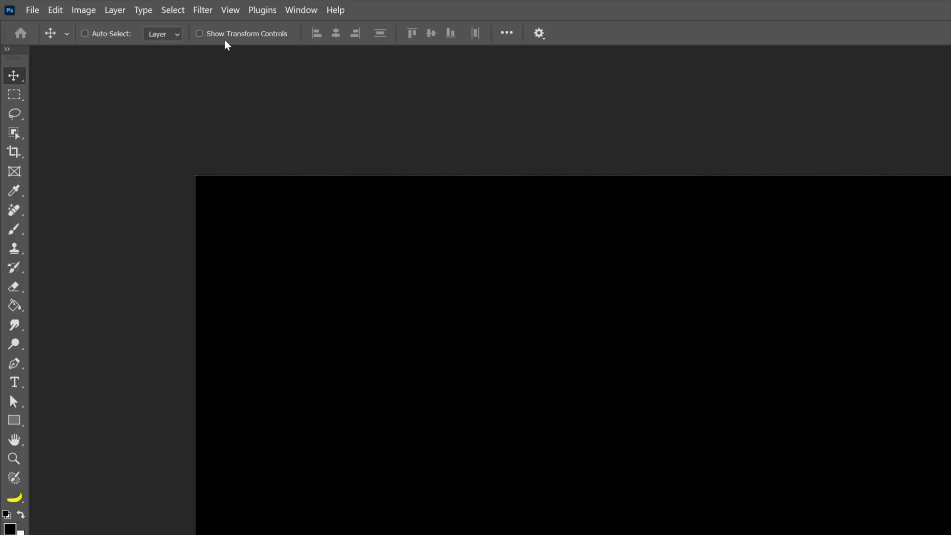
Step: Apply Filter > Noise > Add Noise to the fill layer and blend it in Screen mode
left_click(203, 10)
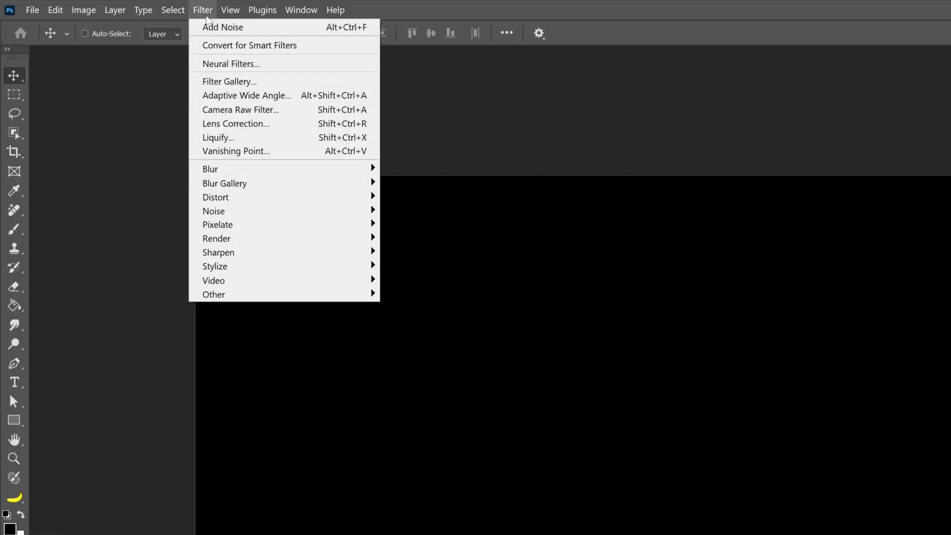
mouse_move(333, 213)
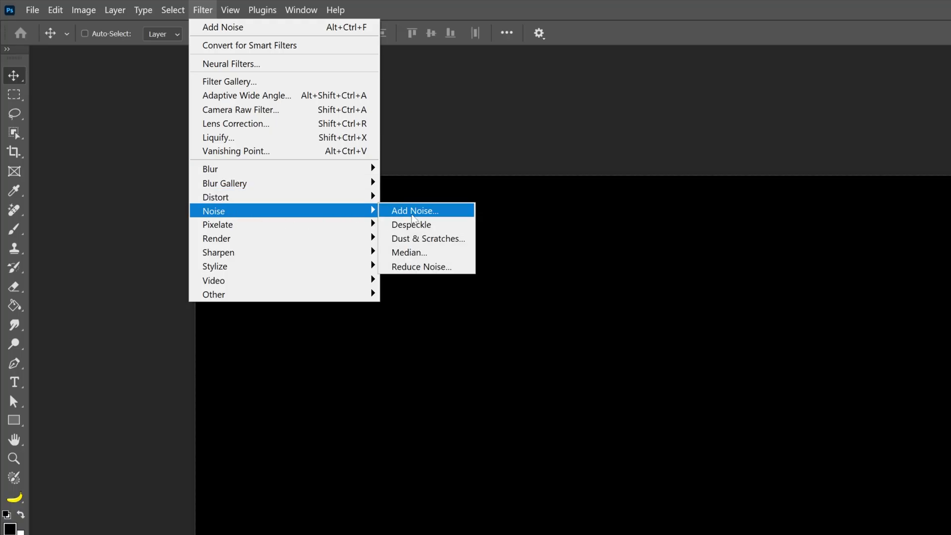
left_click(412, 212)
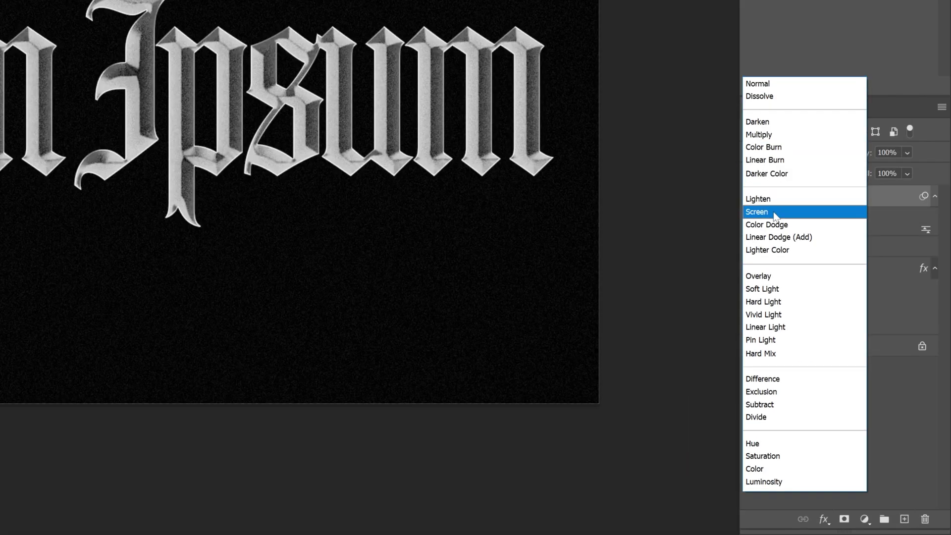
left_click(776, 213)
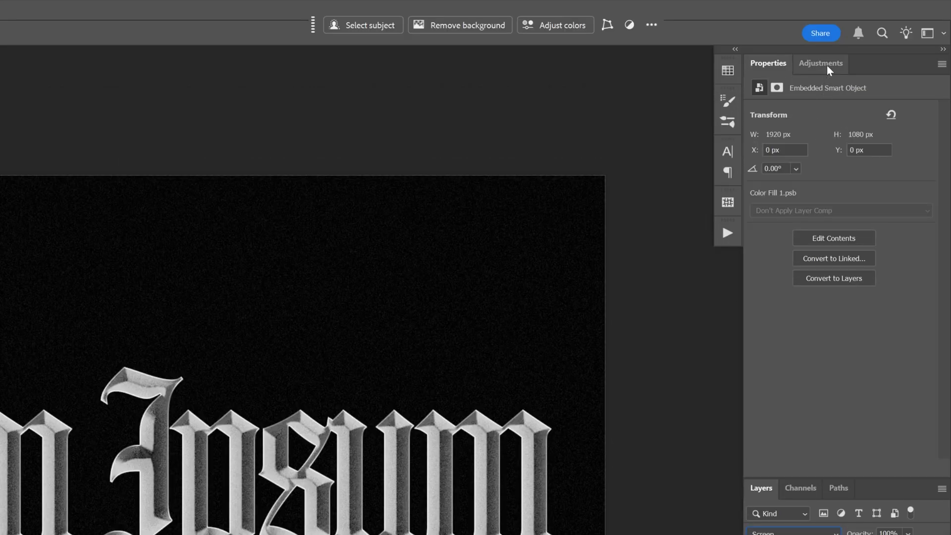
Step: Add a Threshold adjustment at level 83 and lower its layer opacity to 35%
left_click(827, 64)
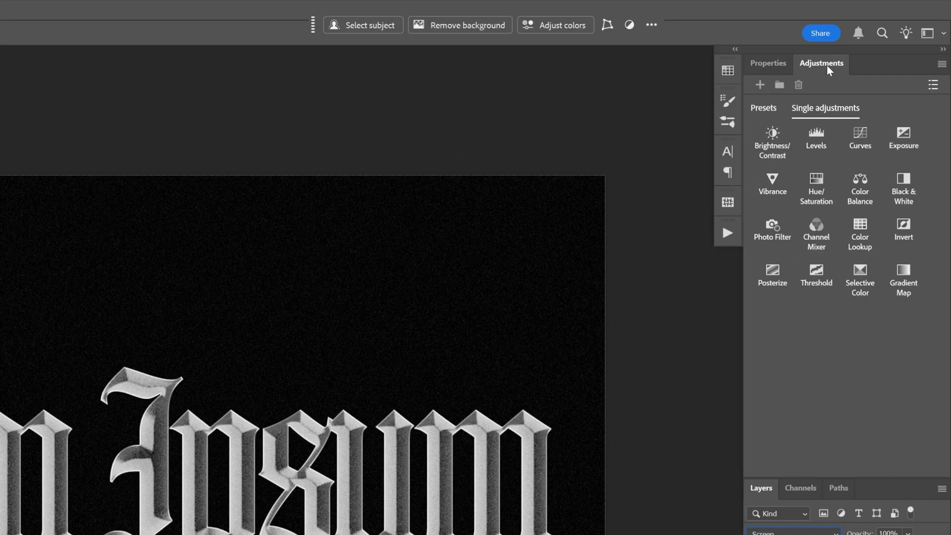
left_click(819, 273)
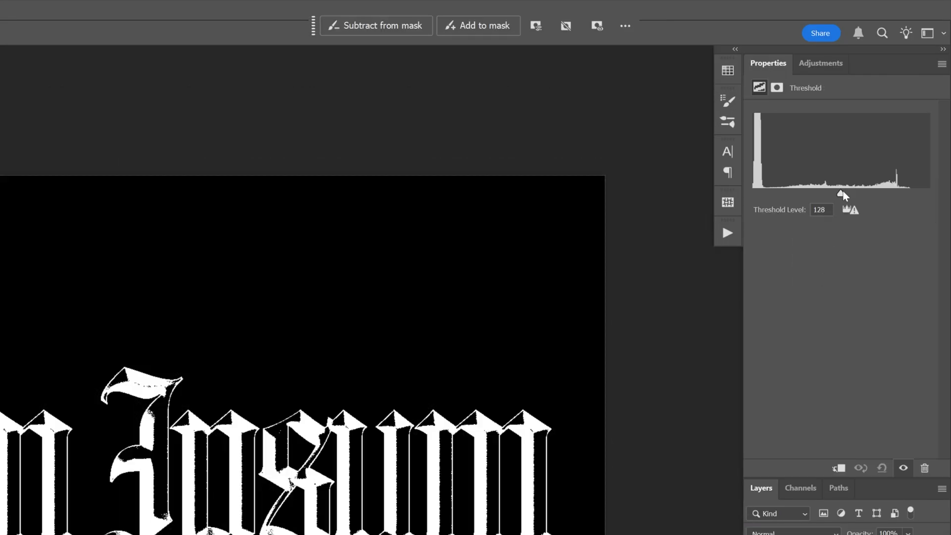
left_click_drag(842, 191, 816, 195)
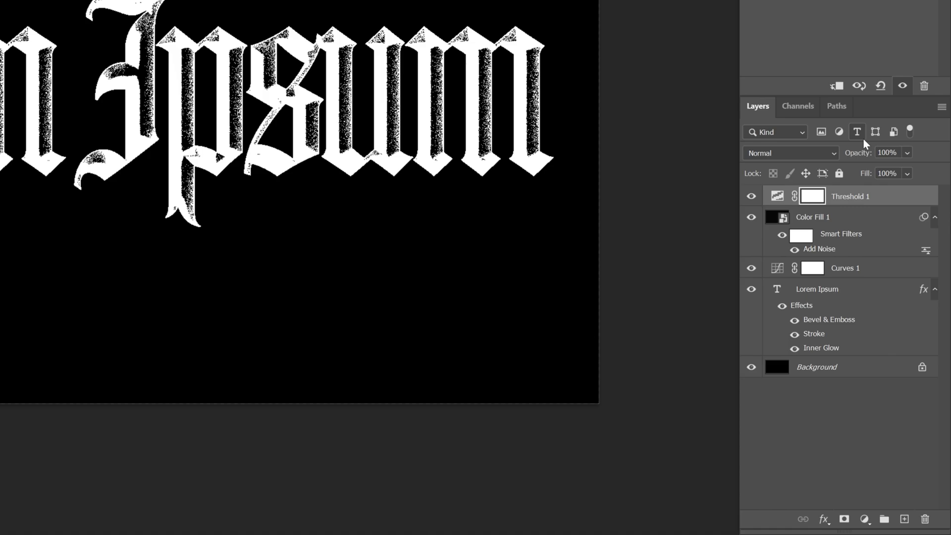
left_click_drag(910, 153, 895, 172)
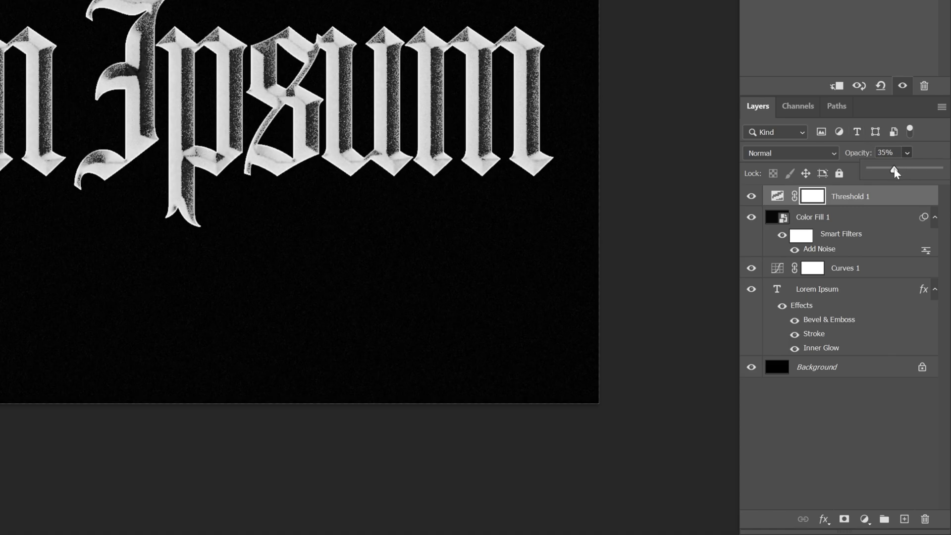
left_click(869, 231)
Step: Bend the Curves 1 RGB curve into an S shape with added points to boost contrast
left_click(779, 273)
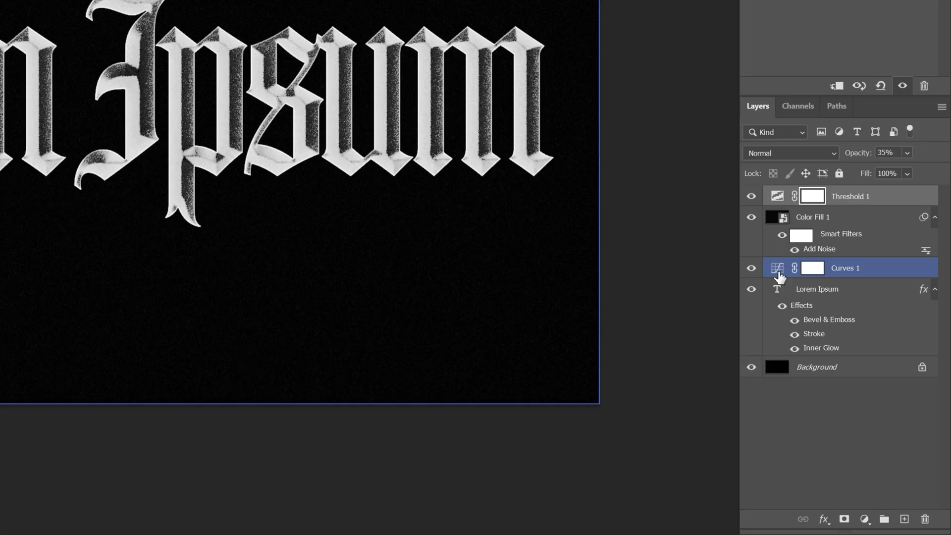
left_click(779, 272)
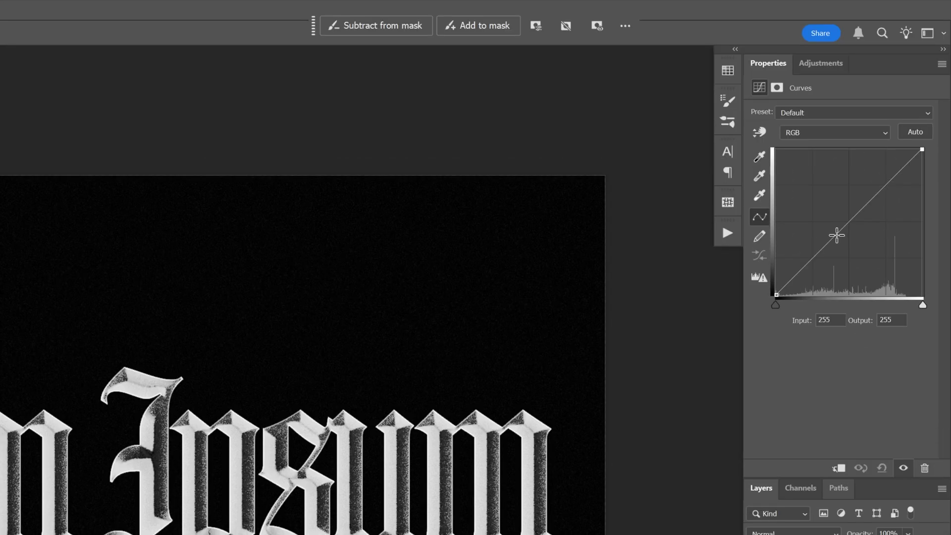
left_click_drag(836, 235, 826, 230)
left_click_drag(887, 179, 892, 197)
left_click_drag(837, 238, 827, 234)
left_click_drag(803, 287, 801, 285)
left_click_drag(826, 234, 832, 240)
left_click(893, 196)
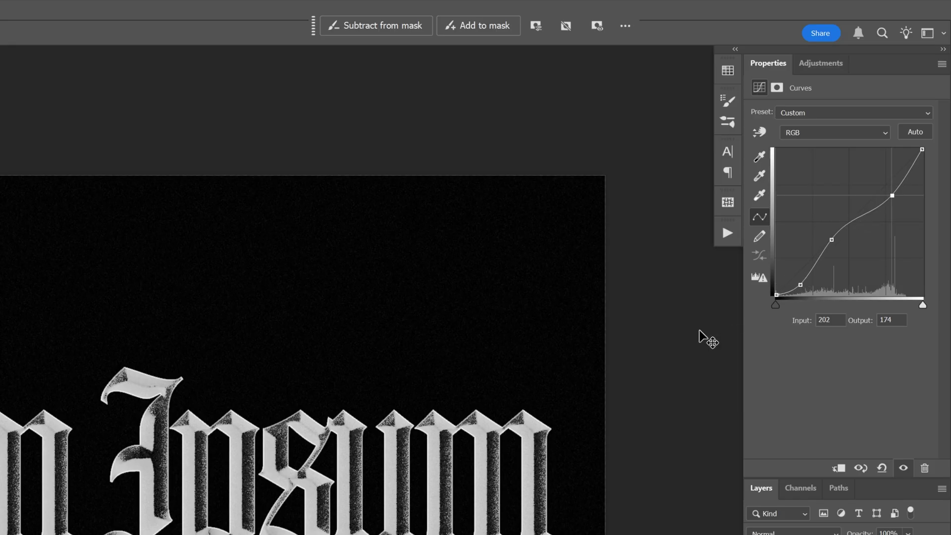
left_click(818, 322)
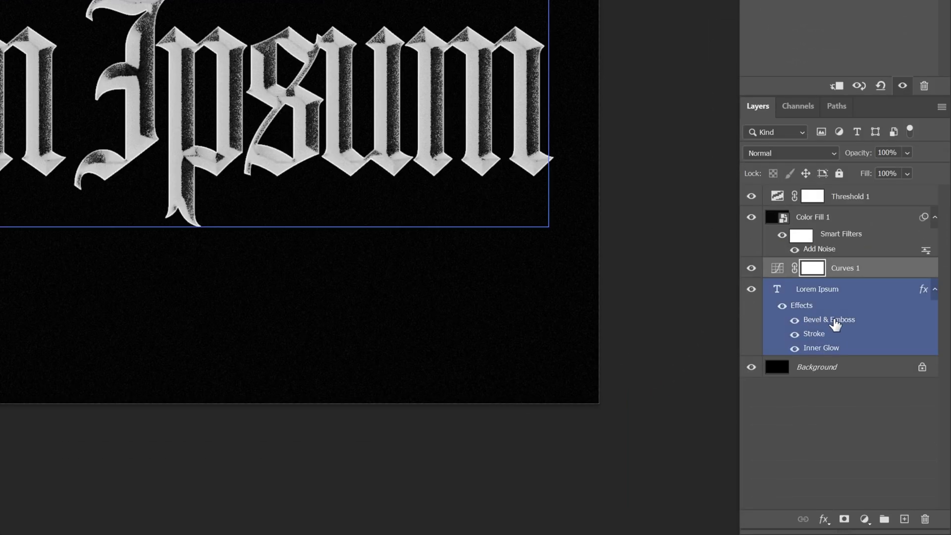
Step: Change the Bevel & Emboss lighting to a -122° angle and 42° altitude
double_click(836, 321)
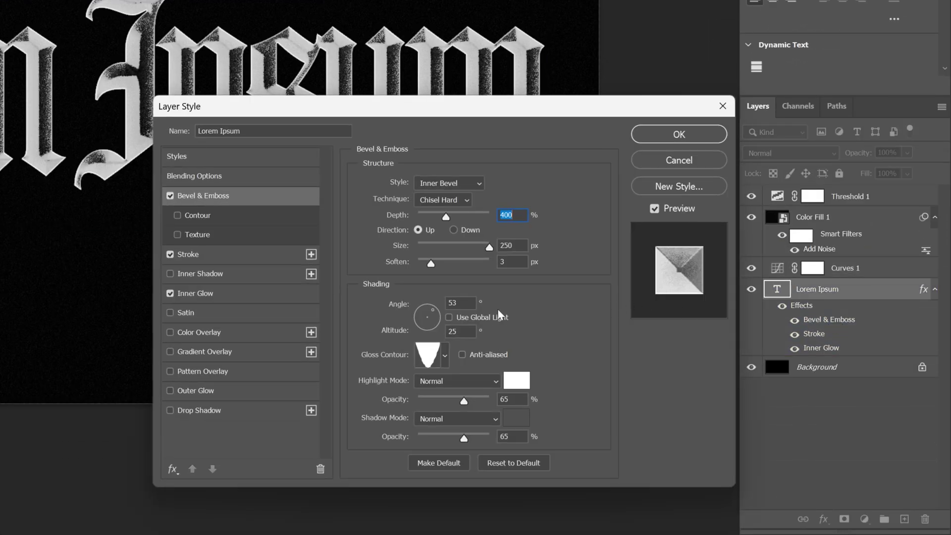
left_click_drag(432, 308, 423, 323)
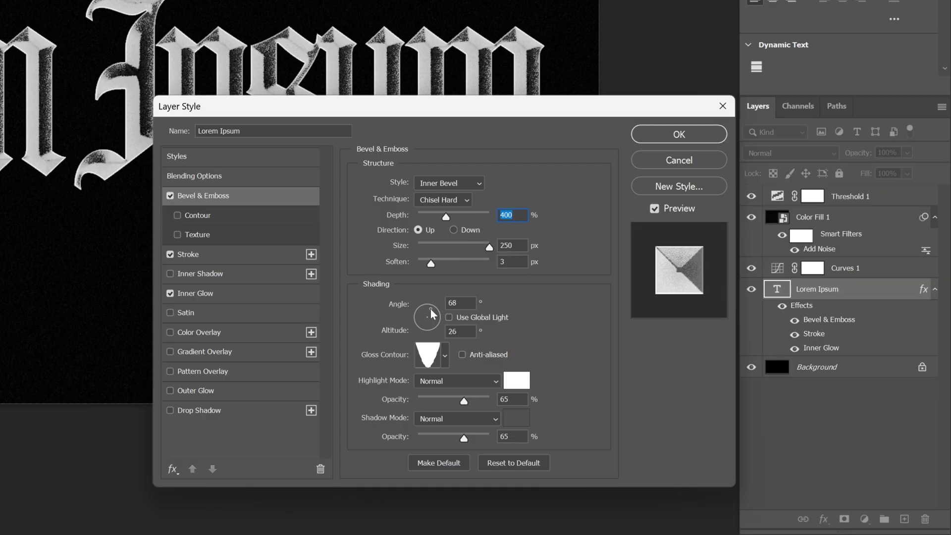
left_click_drag(426, 106, 447, 81)
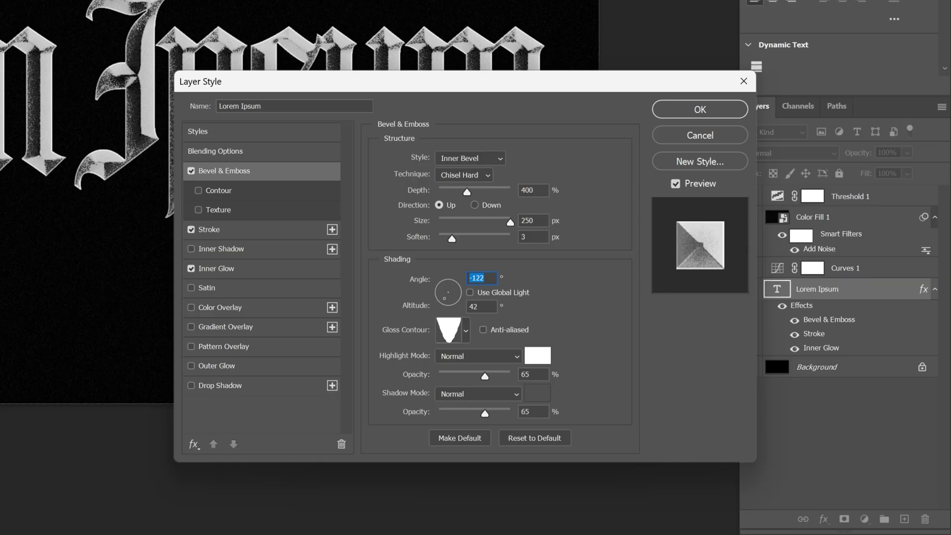
key("Tab")
left_click(686, 107)
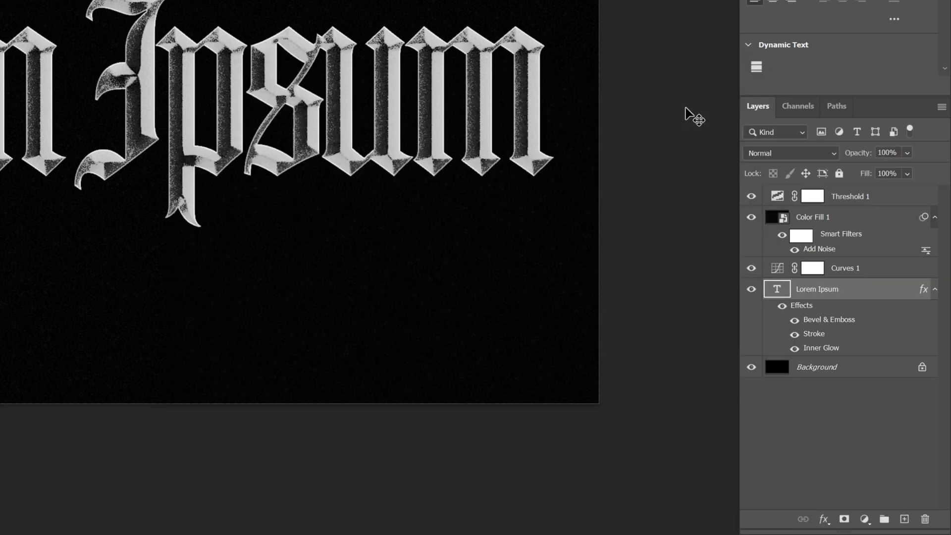
Step: Rename Color Fill 1 to 'Noise', then duplicate it and move 'Noise copy' above Threshold 1
left_click(773, 196)
left_click(782, 218)
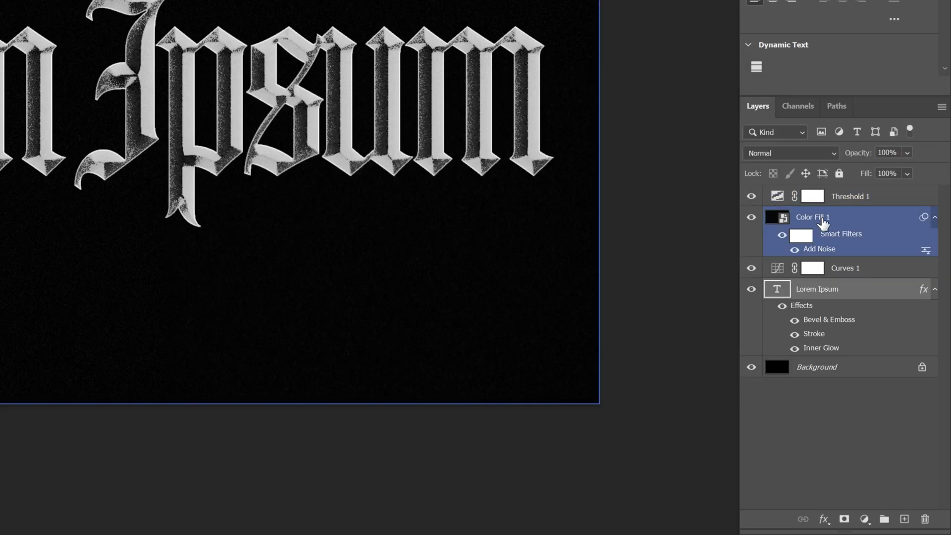
double_click(813, 216)
type("Noise")
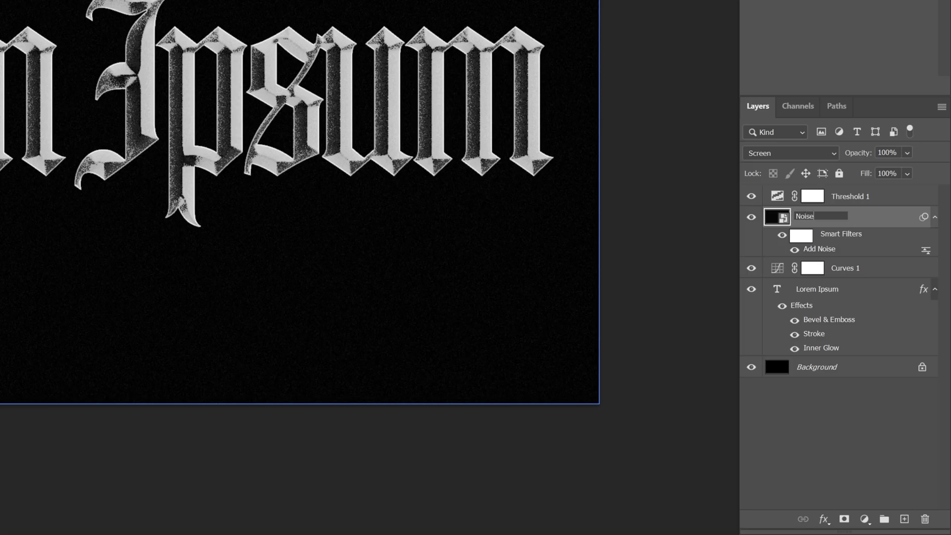
key("Return")
key("ctrl+j")
left_click_drag(834, 221, 839, 198)
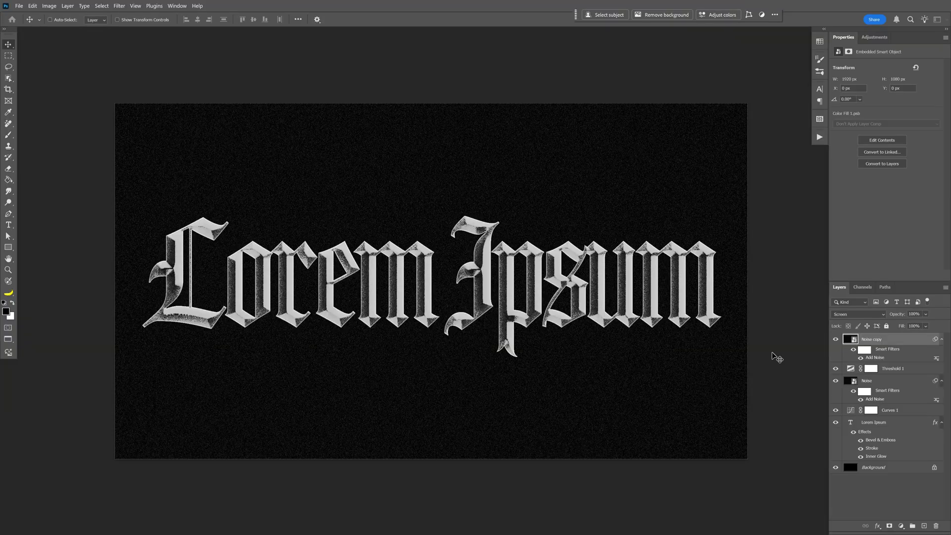